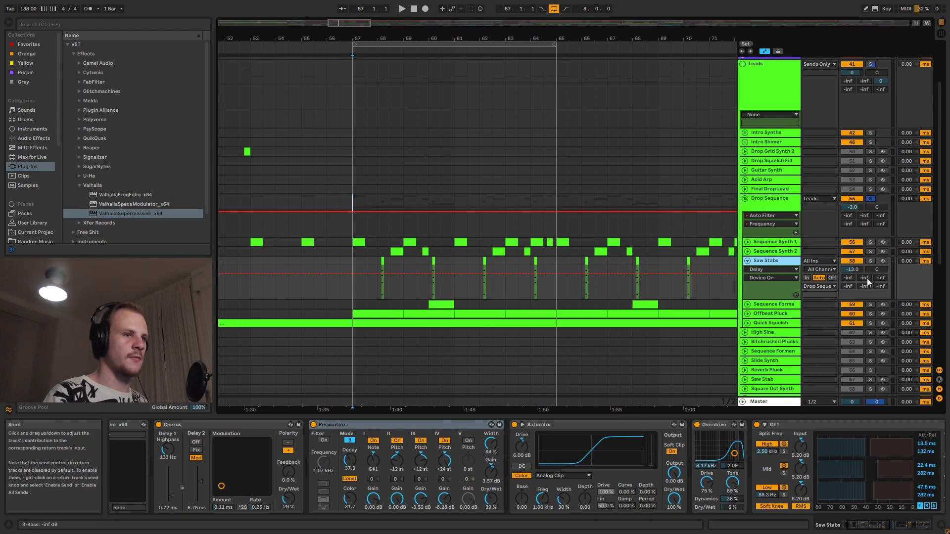
- Fold the Saw Stabs track and play the Drop Sequence group from bar 57
click(748, 262)
click(355, 198)
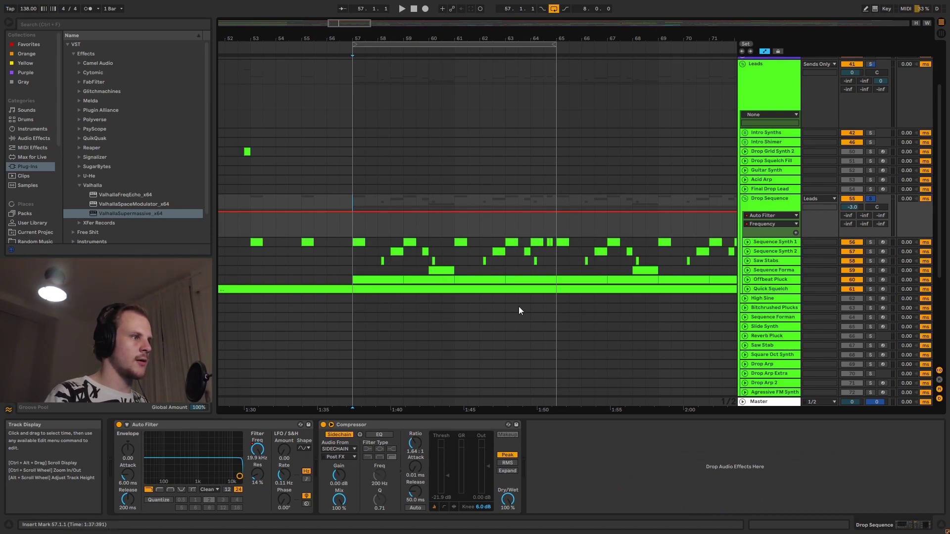
key(space)
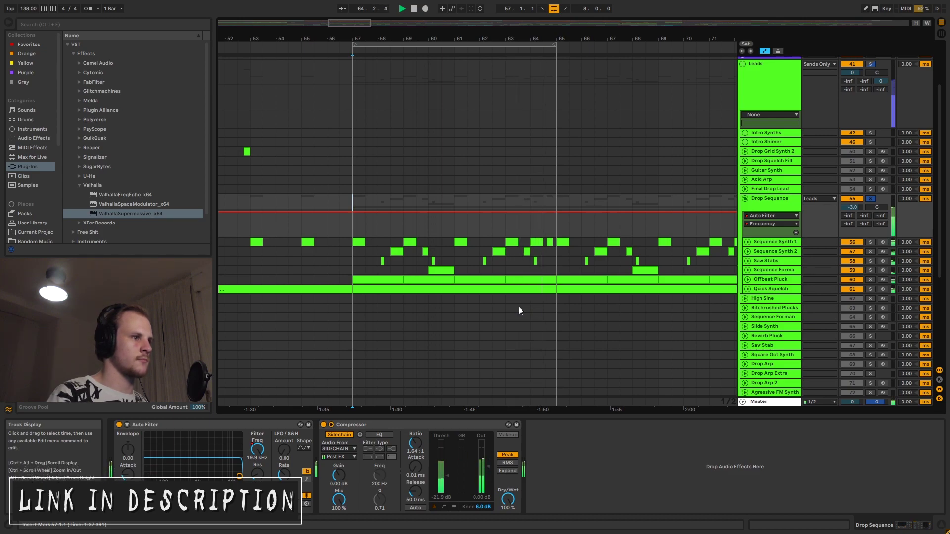
click(761, 201)
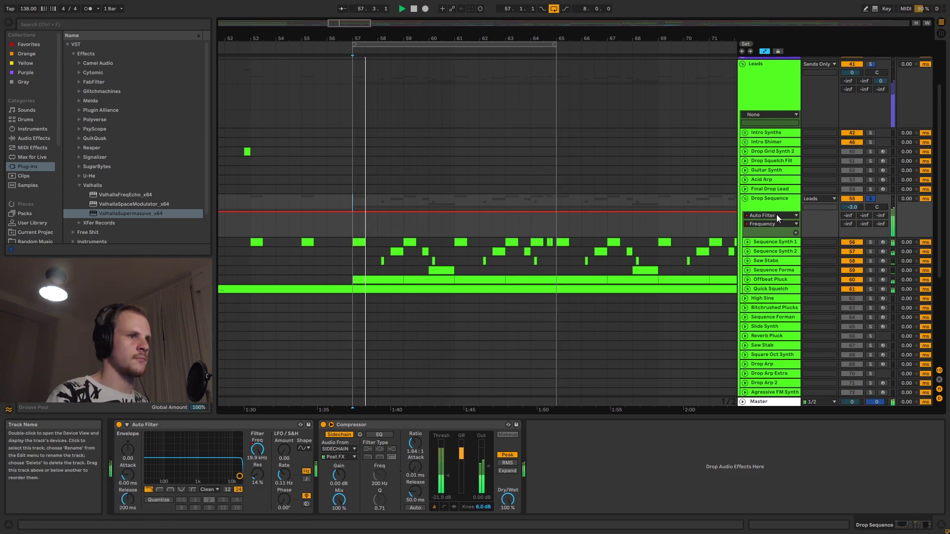
- Deactivate the Sequence Synth 1 and Sequence Synth 2 tracks, and select the Drop Sequence group
click(852, 242)
click(851, 252)
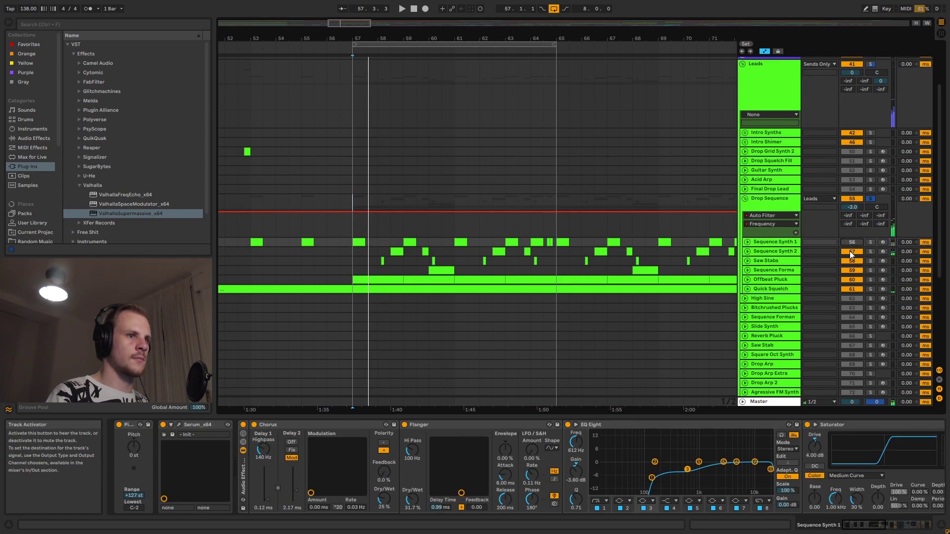
click(760, 201)
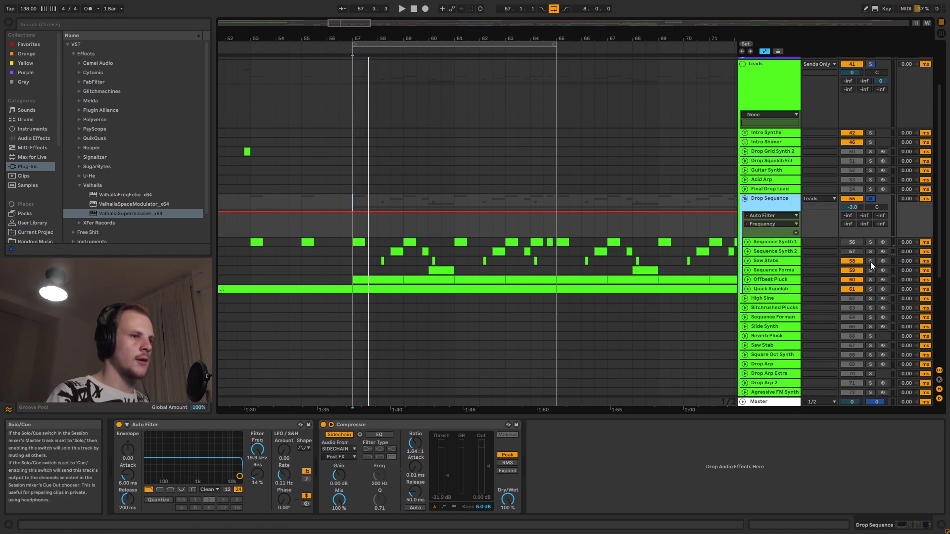
- Solo and unfold the Saw Stabs track, and mark the beat from 58.1.1 to 58.2.1 on it
click(747, 260)
click(759, 261)
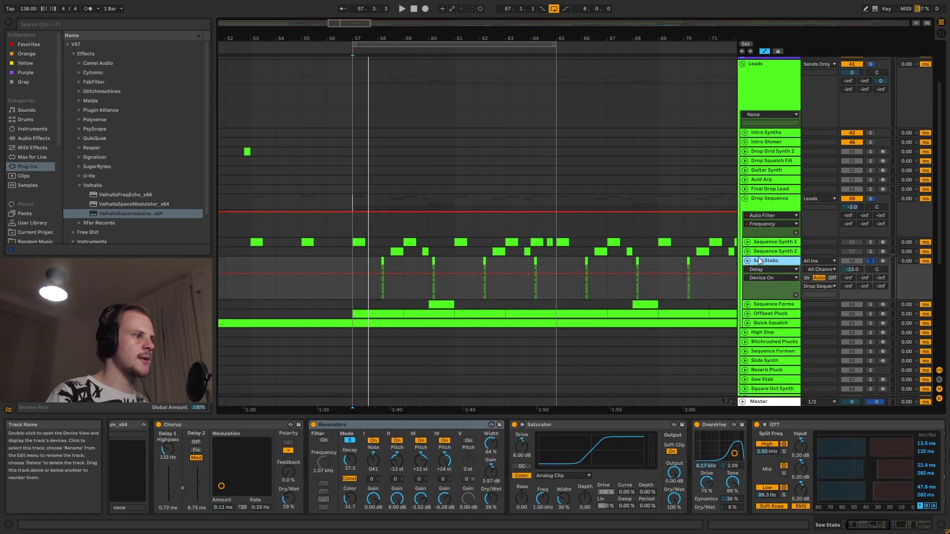
drag(355, 262, 383, 260)
click(382, 262)
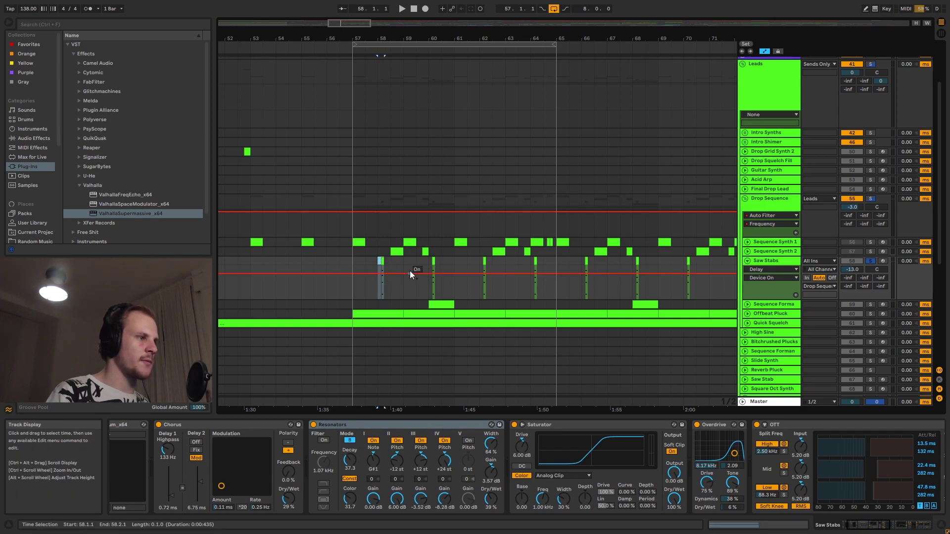
- Examine up close where the first Saw Stabs clip sits within the first beat of bar 58
scroll(386, 252, up, 3)
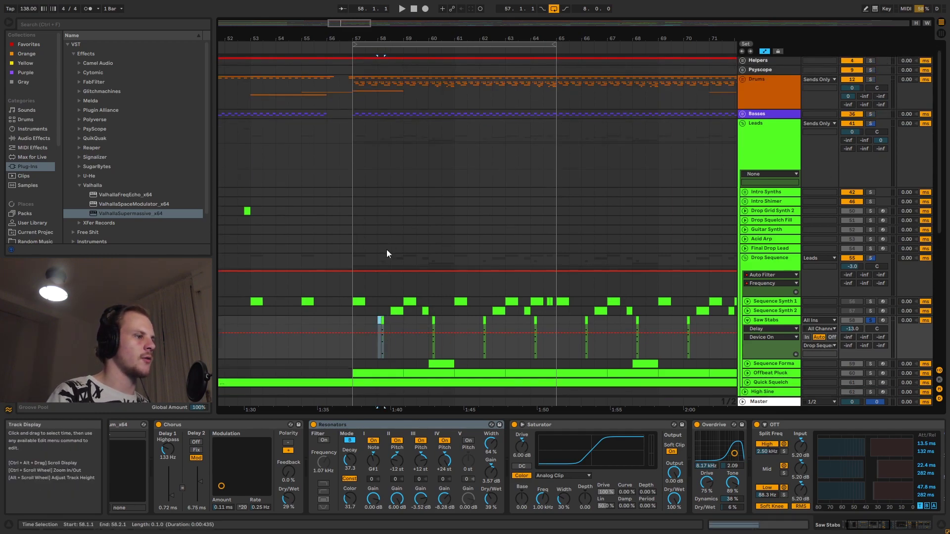
scroll(387, 251, down, 3)
click(381, 62)
scroll(381, 62, up, 6)
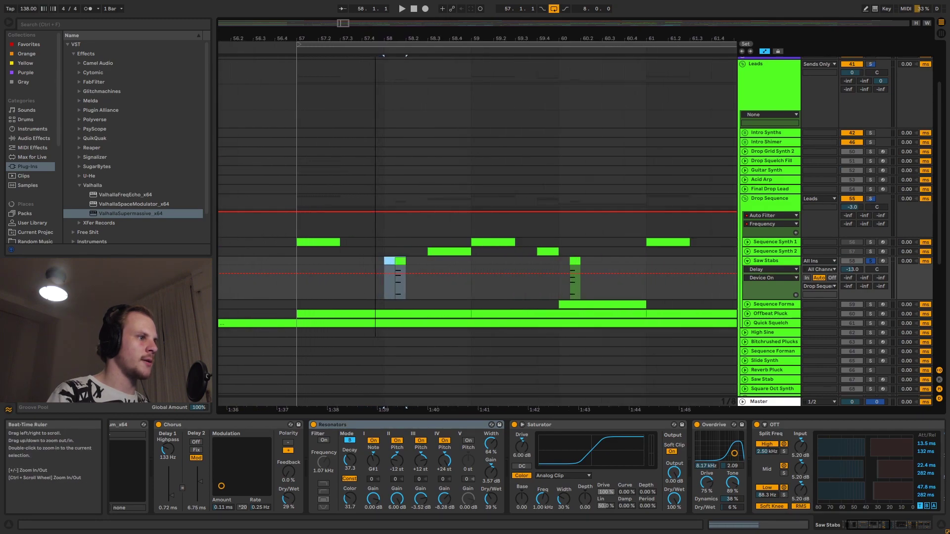
click(401, 277)
click(386, 263)
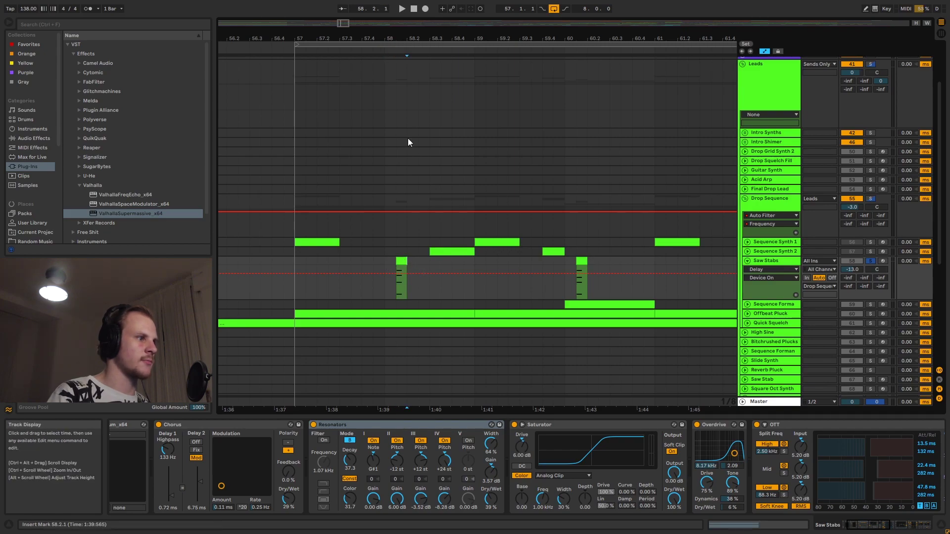
mouse_move(393, 40)
mouse_down()
mouse_move(393, 27)
mouse_move(393, 37)
mouse_up()
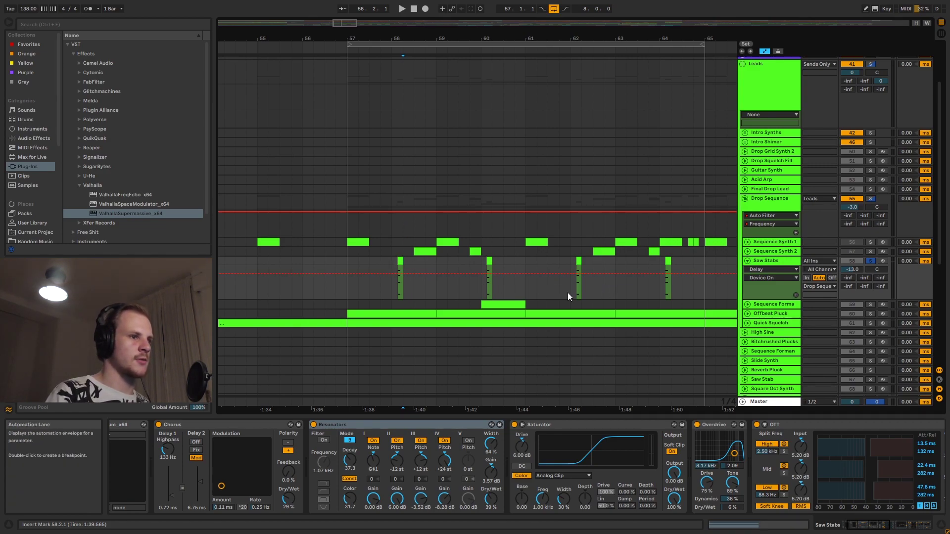
- Highlight the gap from 58.1.1 to 58.2.1 on both Sequence Synth tracks, and fold the Saw Stabs track
drag(390, 239, 402, 245)
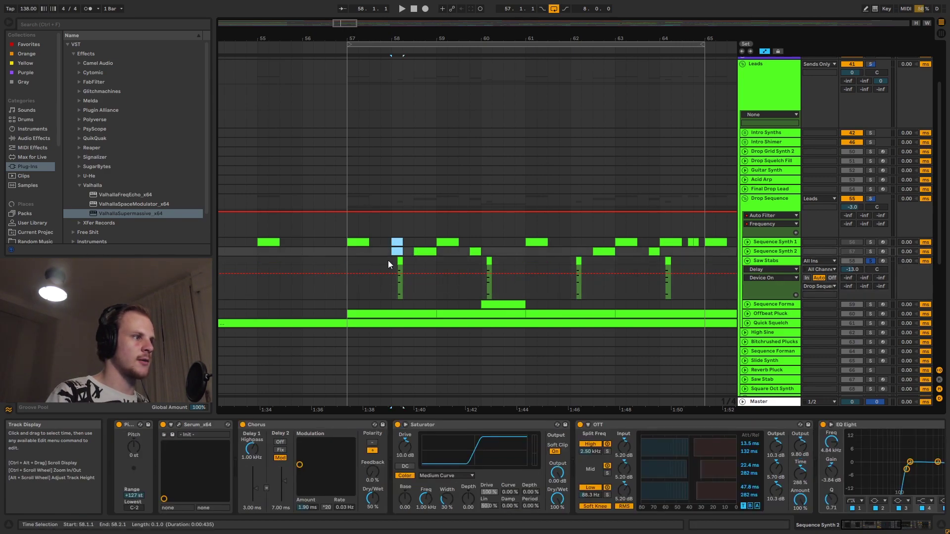
click(388, 260)
click(747, 260)
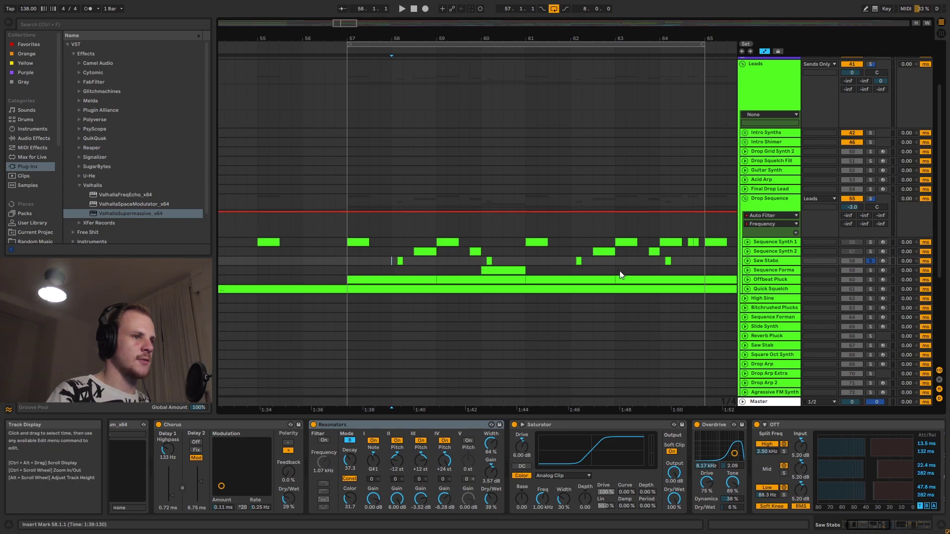
- Show the Resonators device of the Saw Stabs track, and unfold the track to select its first stab clip at 58.1.3
click(774, 262)
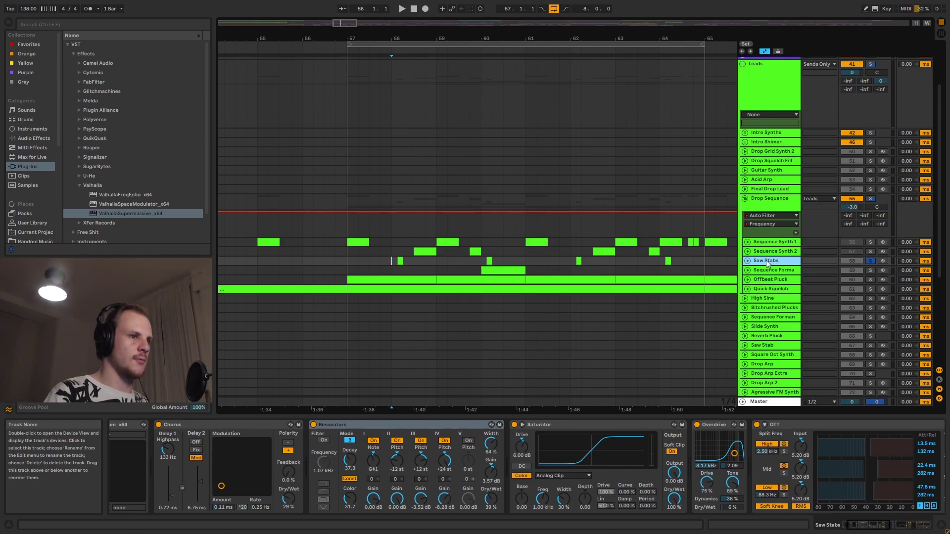
click(410, 425)
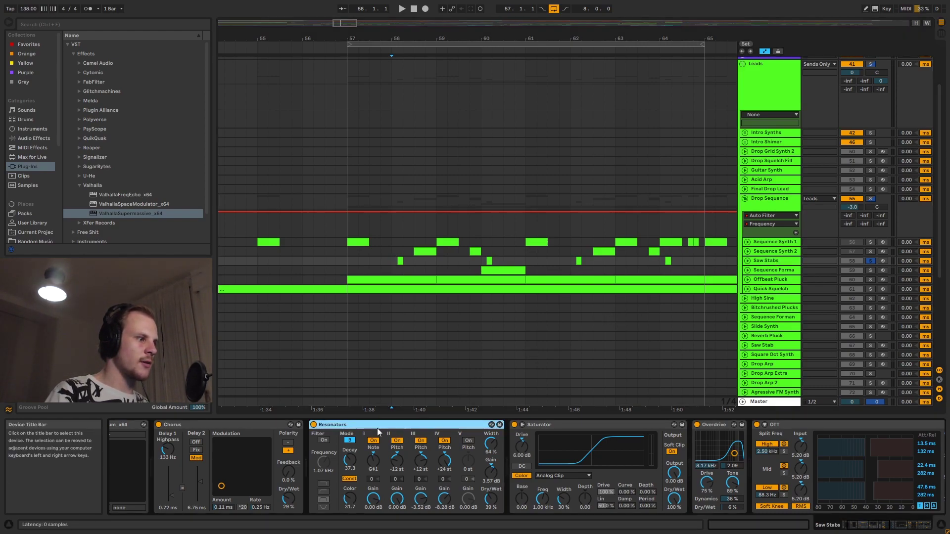
click(747, 261)
click(403, 262)
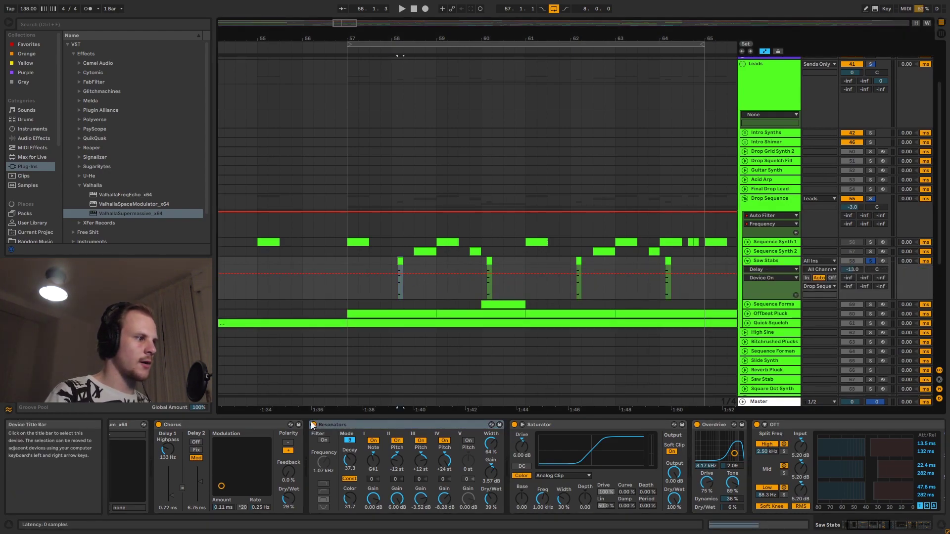
click(667, 259)
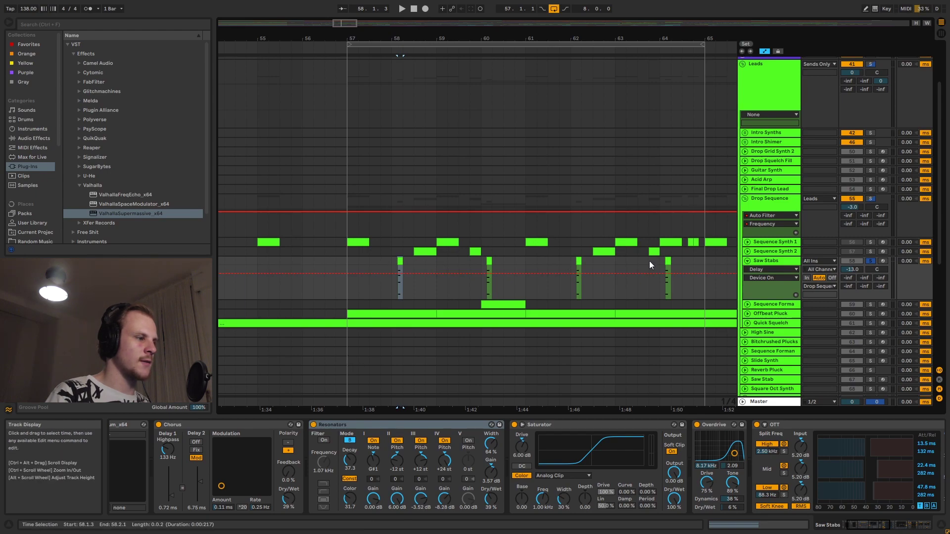
- Compare the soloed Saw Stabs with the Resonators device active and bypassed during playback, and reactivate the device
click(314, 426)
key(space)
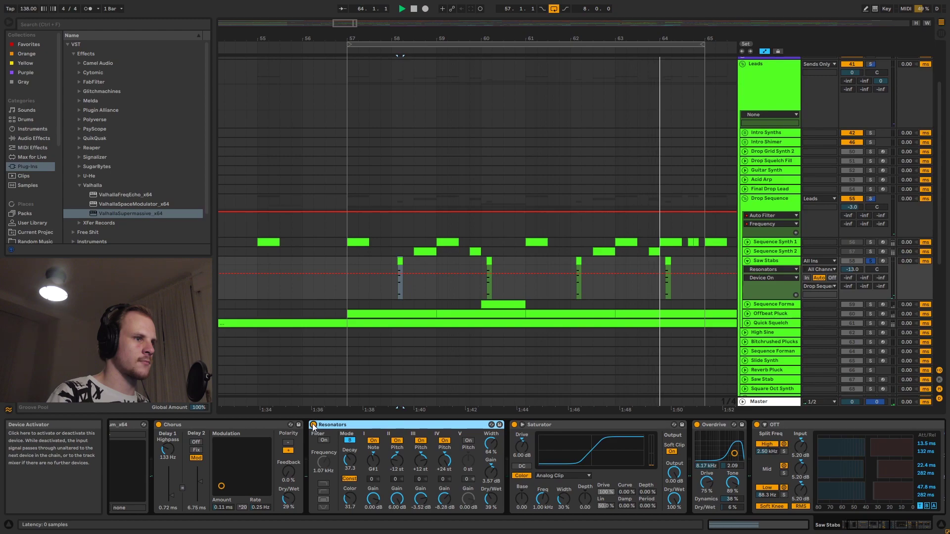
click(313, 425)
click(394, 267)
key(space)
key(space)
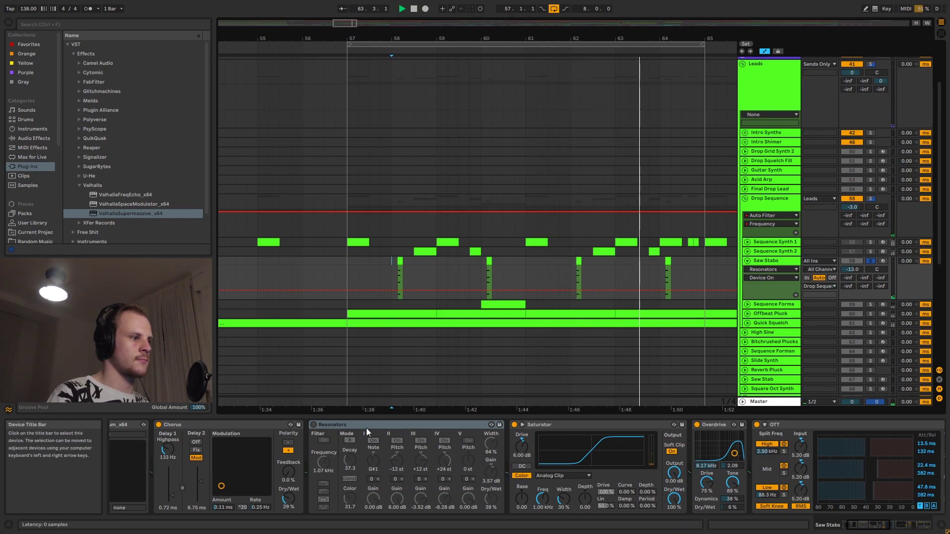
click(314, 425)
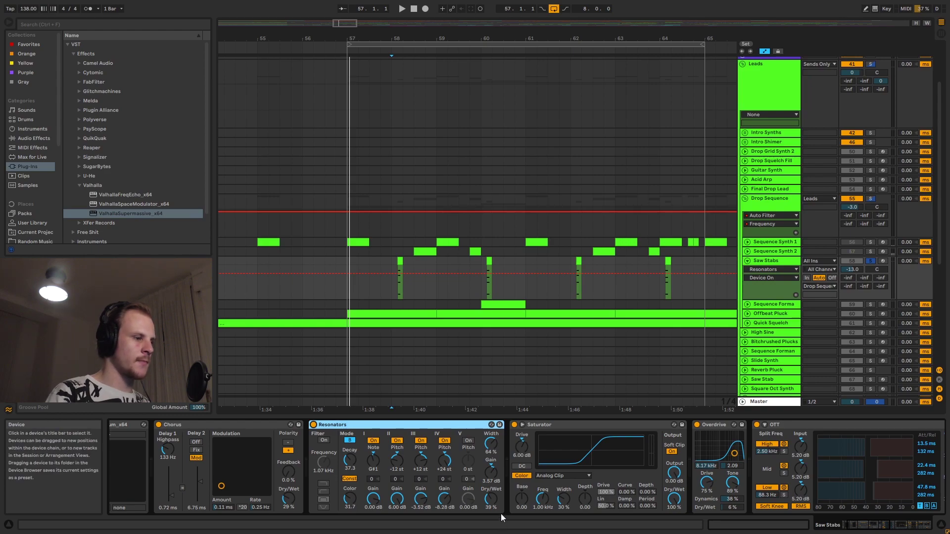
- Set the Resonators Dry/Wet to 100%, and inspect its root note and the pitch of resonators II and IV
drag(491, 498, 491, 470)
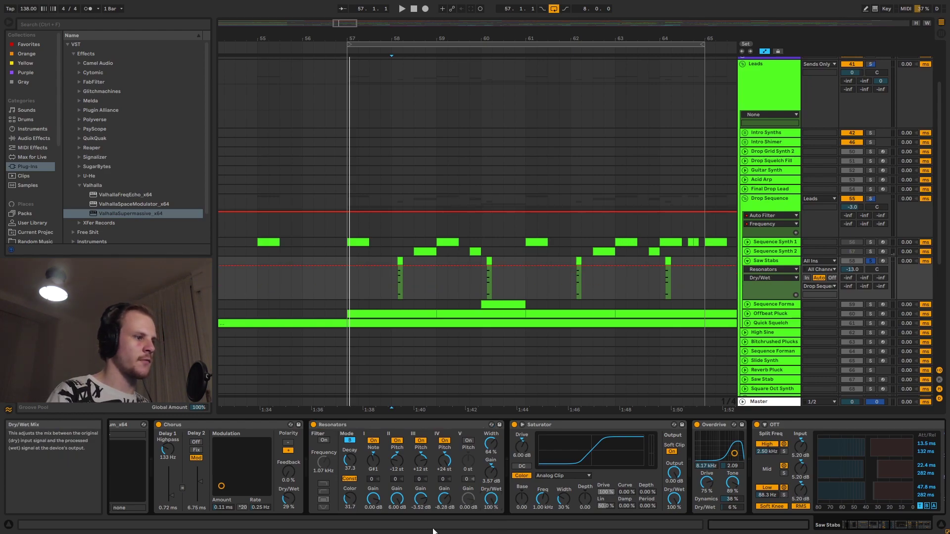
click(400, 280)
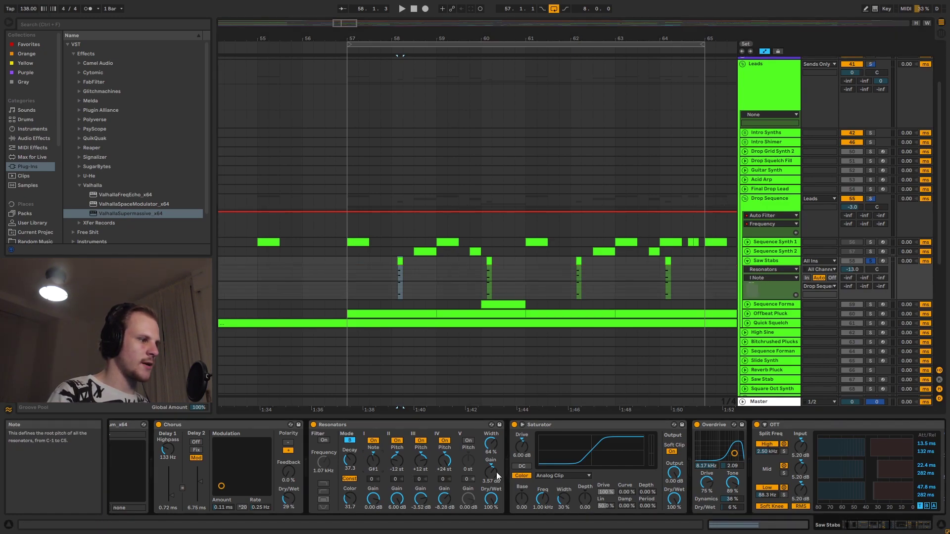
click(395, 458)
click(445, 460)
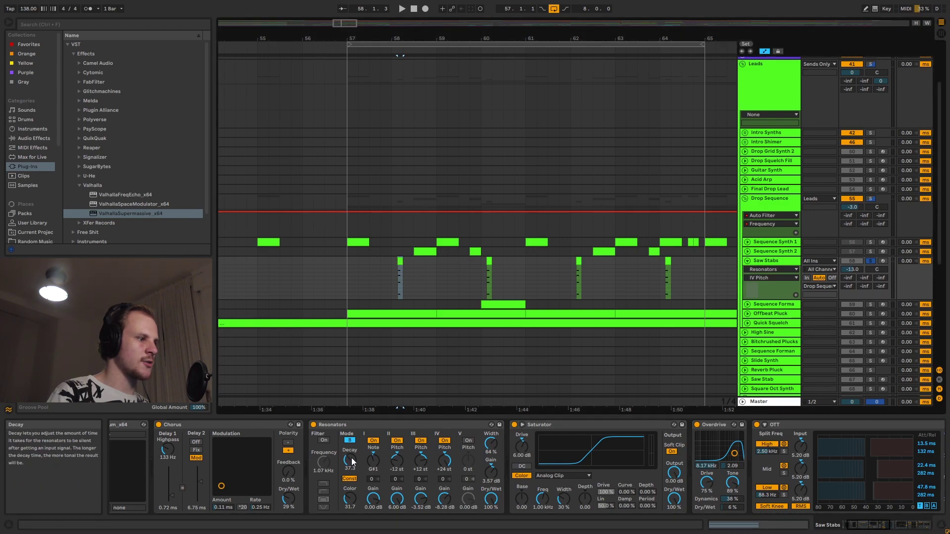
- Set the Resonators Decay to 100, play the stabs, and set its Dry/Wet to 50%
drag(349, 464, 349, 457)
key(space)
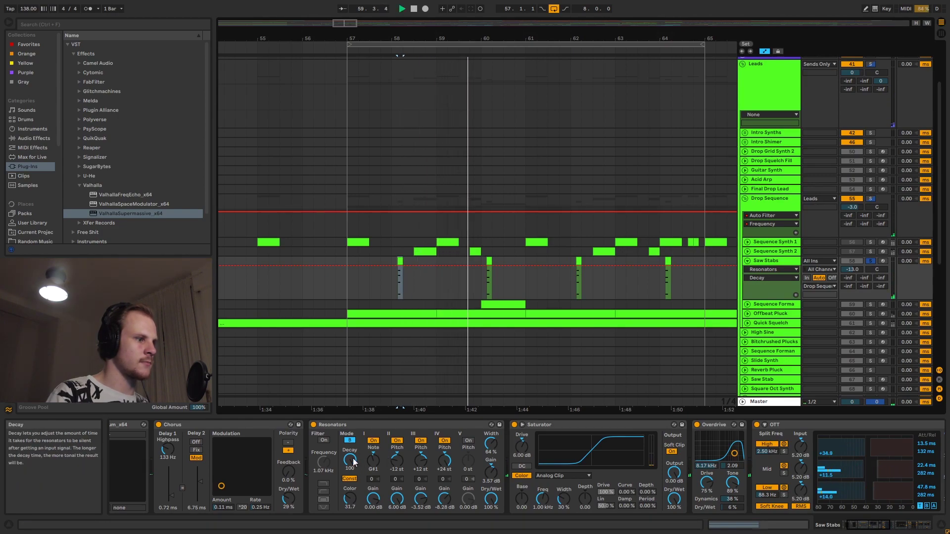
drag(353, 458, 353, 461)
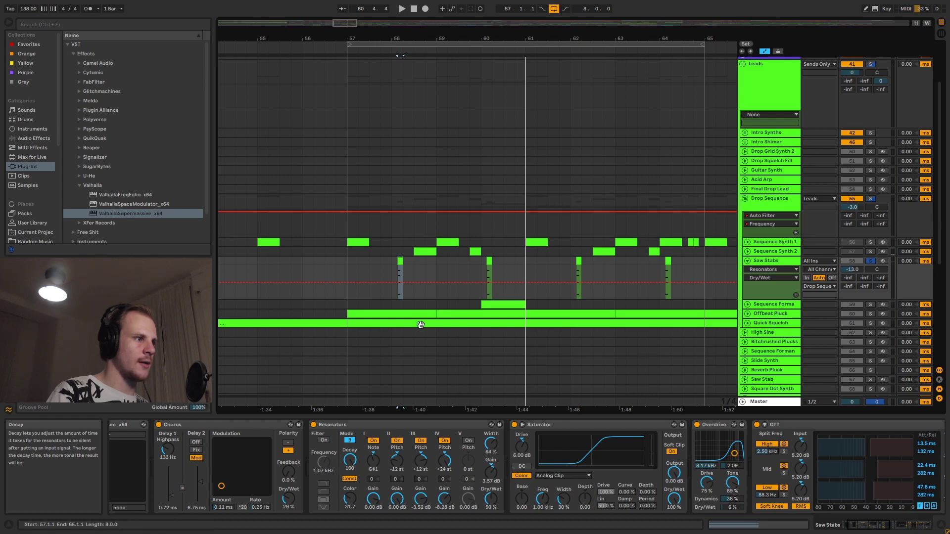
- Play the stabs from 58.1.3 and set the Resonators Decay to 39.7
click(395, 263)
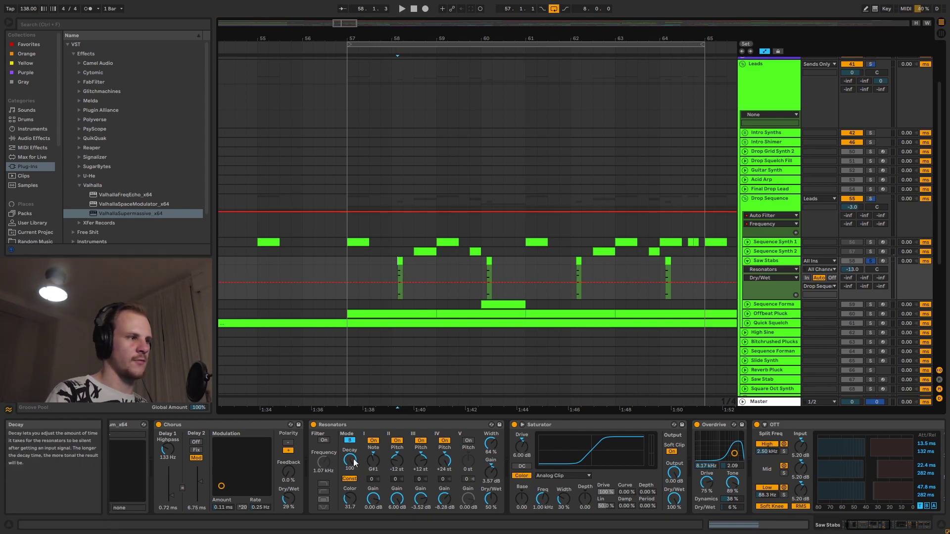
key(space)
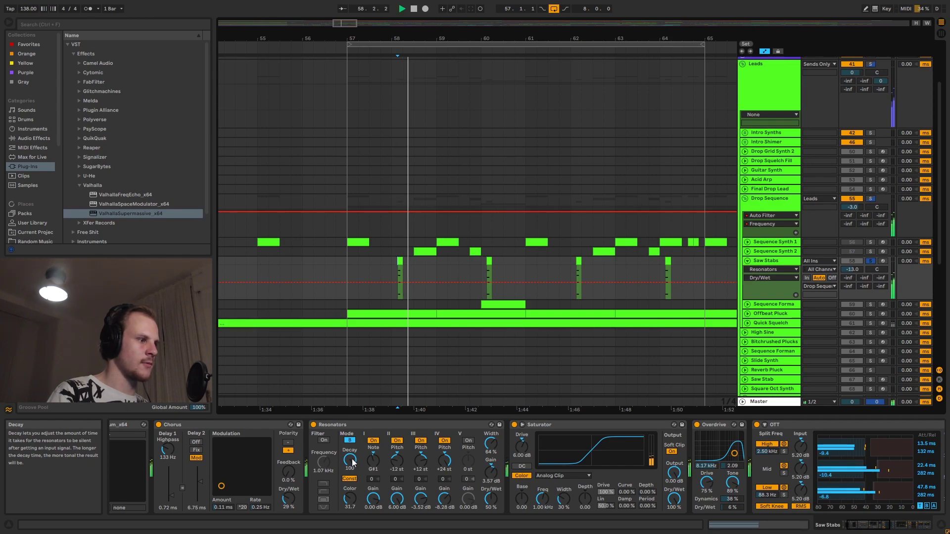
drag(354, 462, 353, 491)
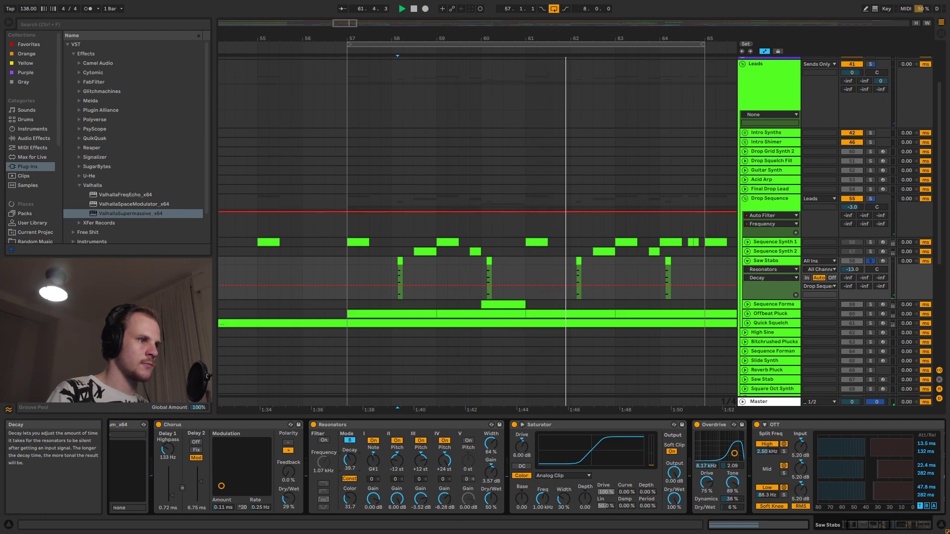
key(space)
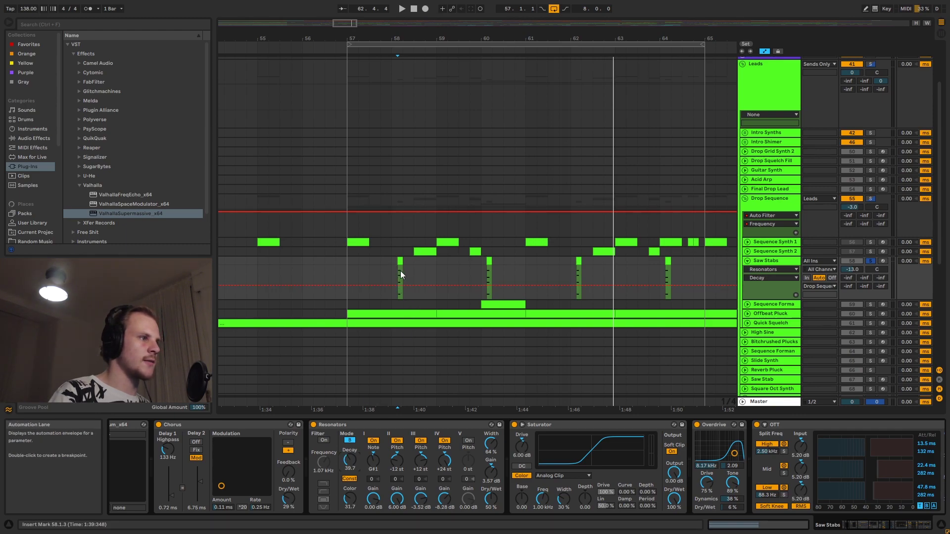
- Examine the second half of the first Saw Stabs clip, from 58.1.4 to 58.2.1
drag(408, 43, 408, 70)
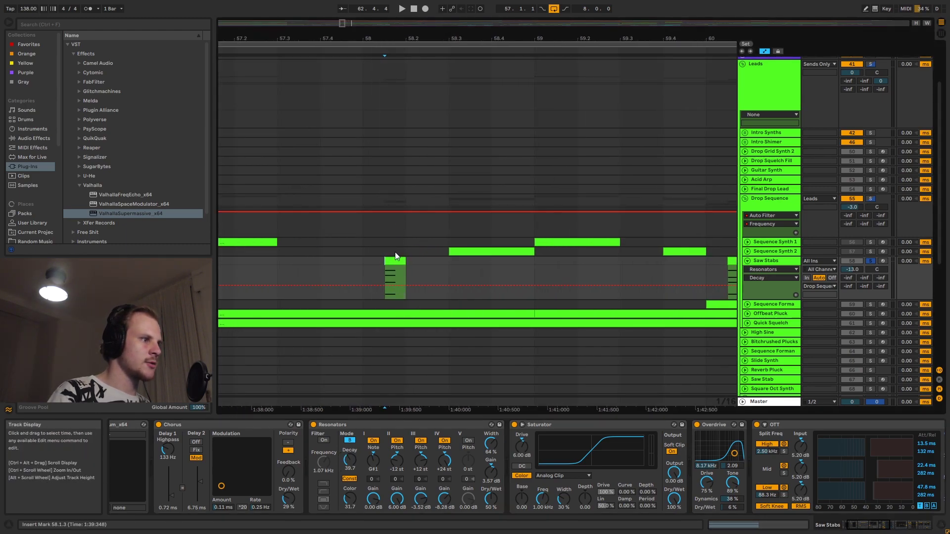
drag(395, 280, 404, 274)
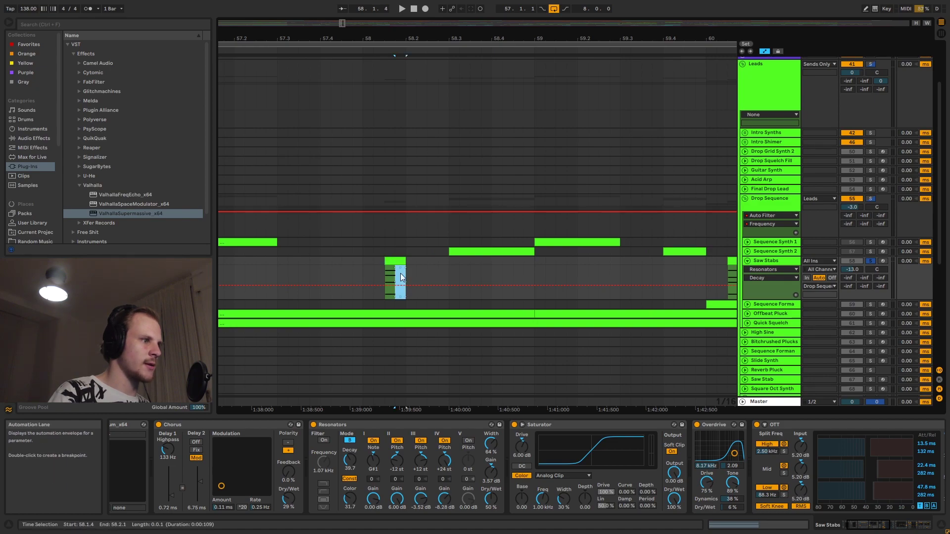
click(397, 271)
key(minus)
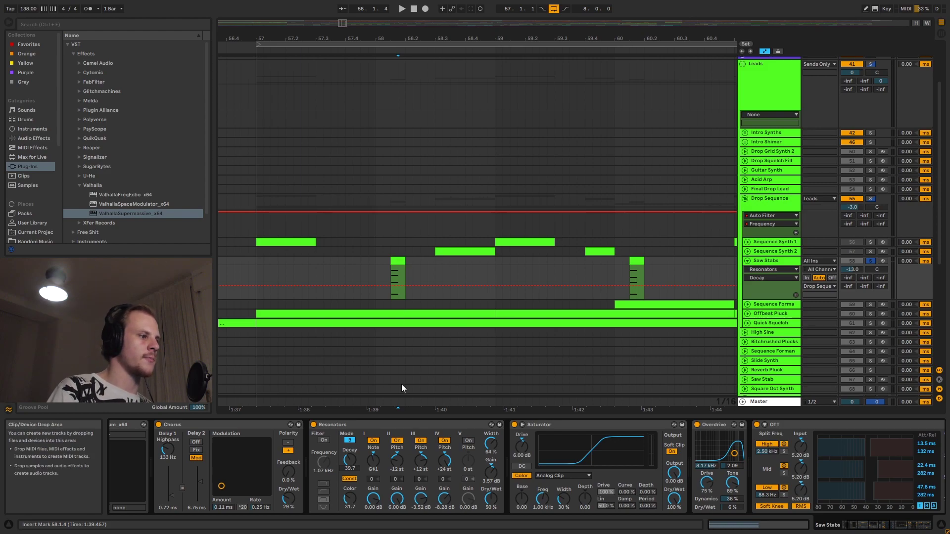
- Set the Resonators Dry/Wet to 31% and play the first stab clip in bar 58
click(377, 269)
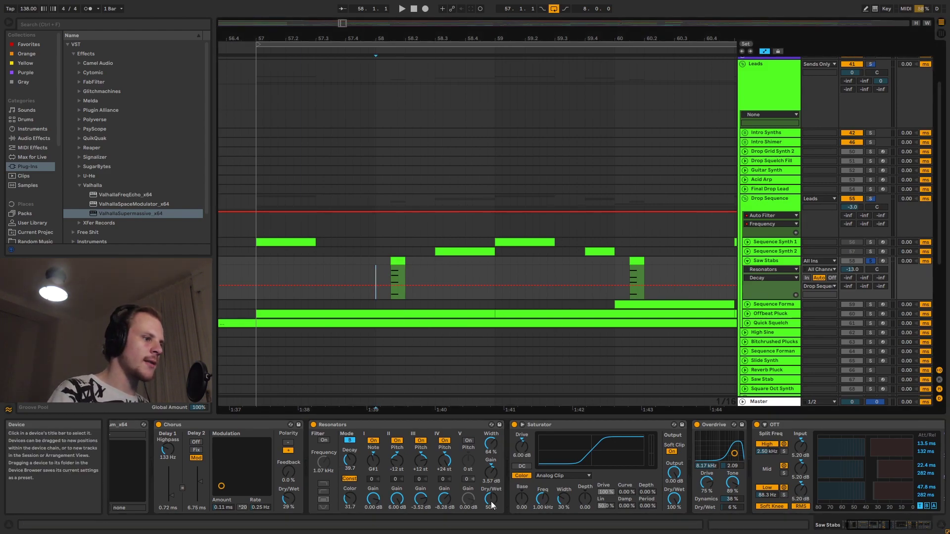
drag(494, 504, 494, 514)
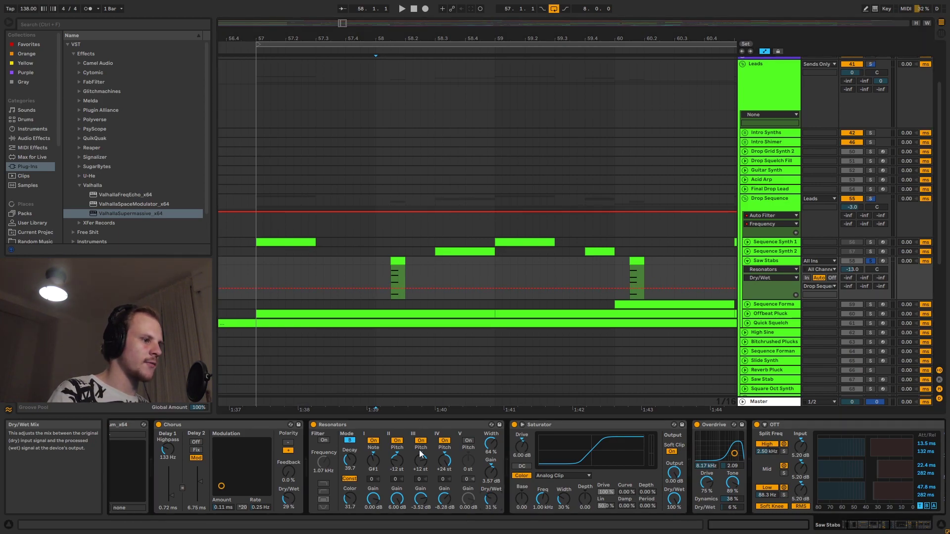
key(space)
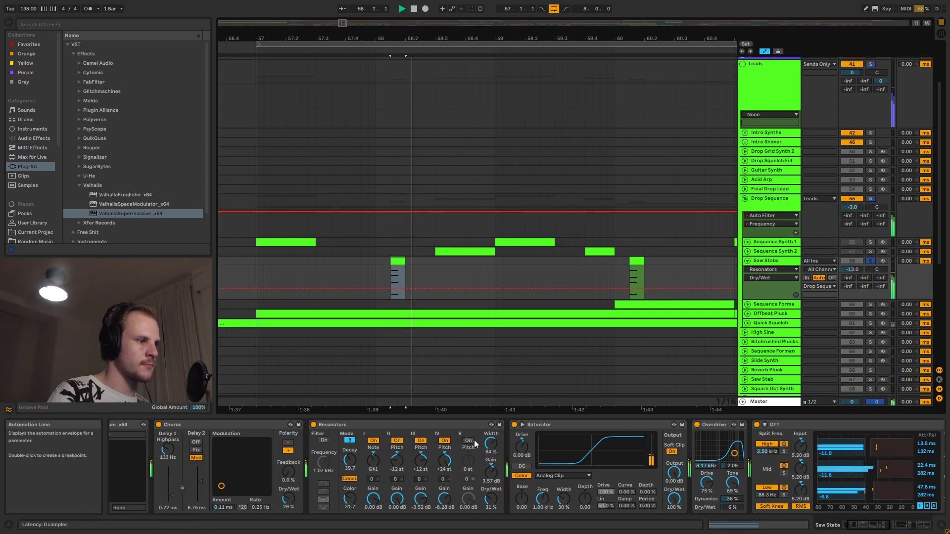
- Raise the Resonators Dry/Wet to 66% and play the first Saw Stabs clip in bar 58
mouse_move(491, 491)
mouse_down()
mouse_move(491, 513)
mouse_move(491, 474)
mouse_up()
key(space)
key(space)
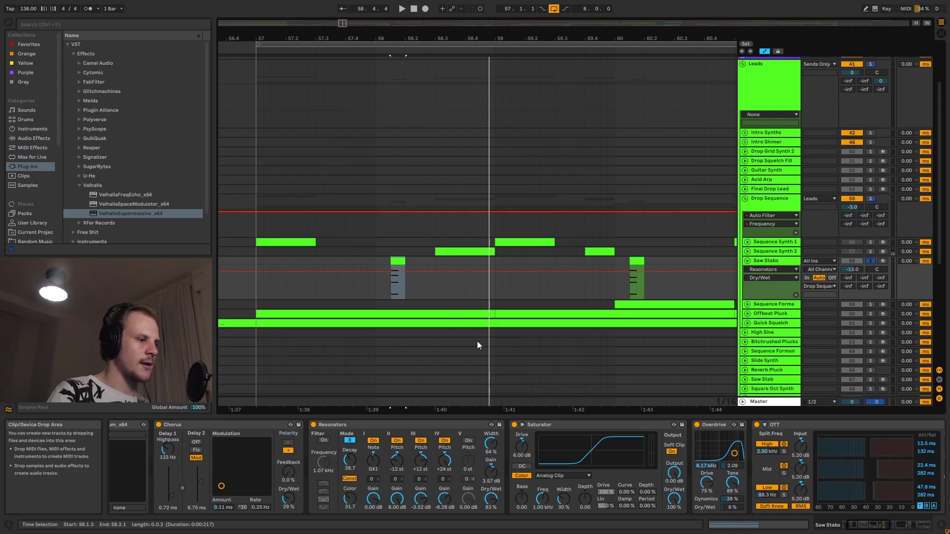
key(space)
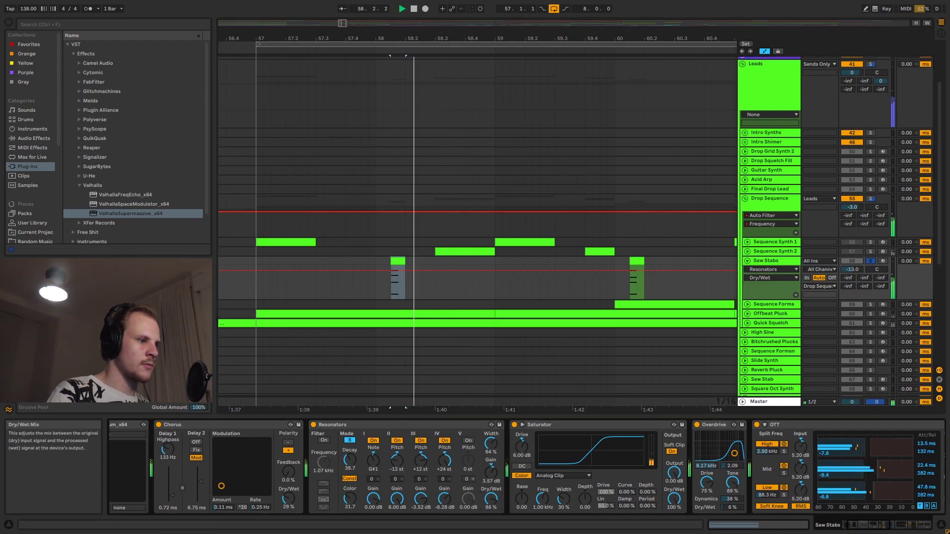
- Set the Resonators Dry/Wet to 35% and play the first Saw Stabs clip
key(space)
key(space)
key(space)
key(space)
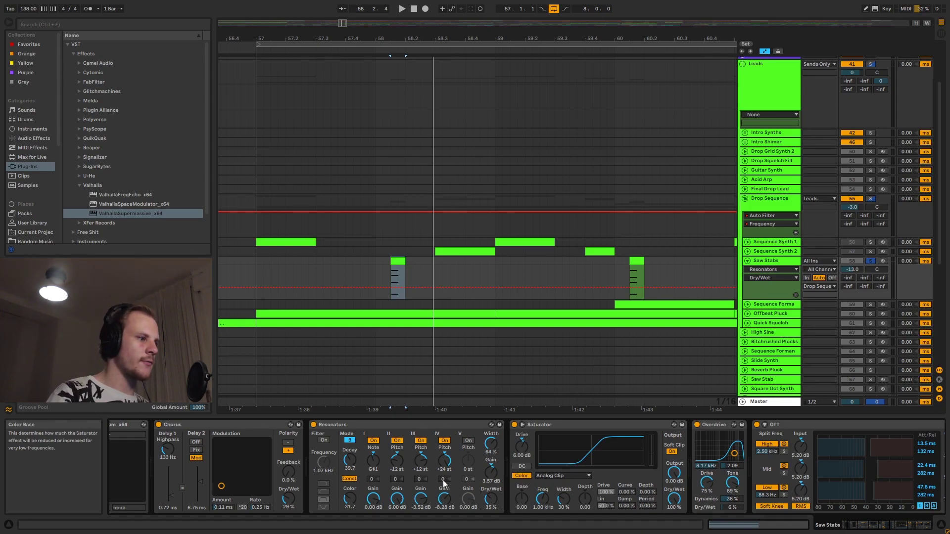
- Examine the Resonators root note, the pitches of resonators II, III and IV, and the gains of IV and II
click(376, 459)
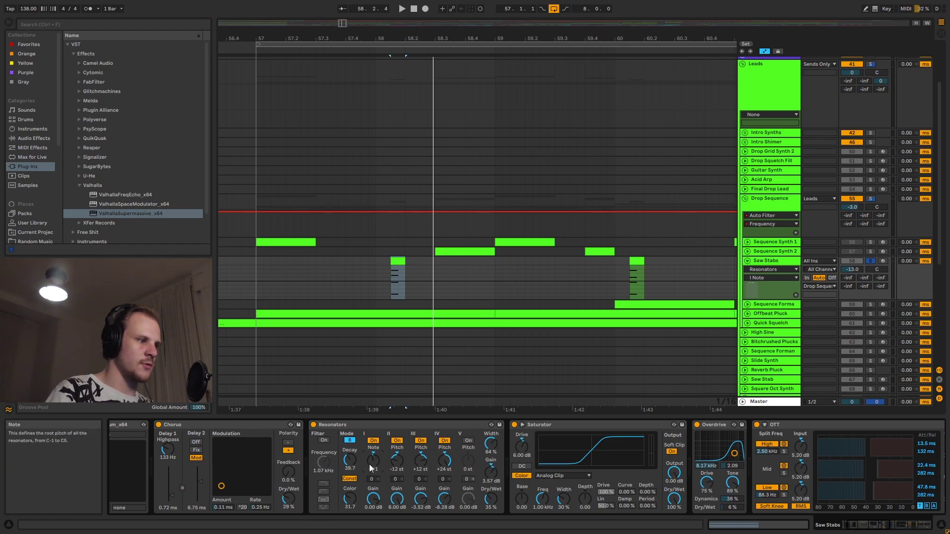
click(393, 465)
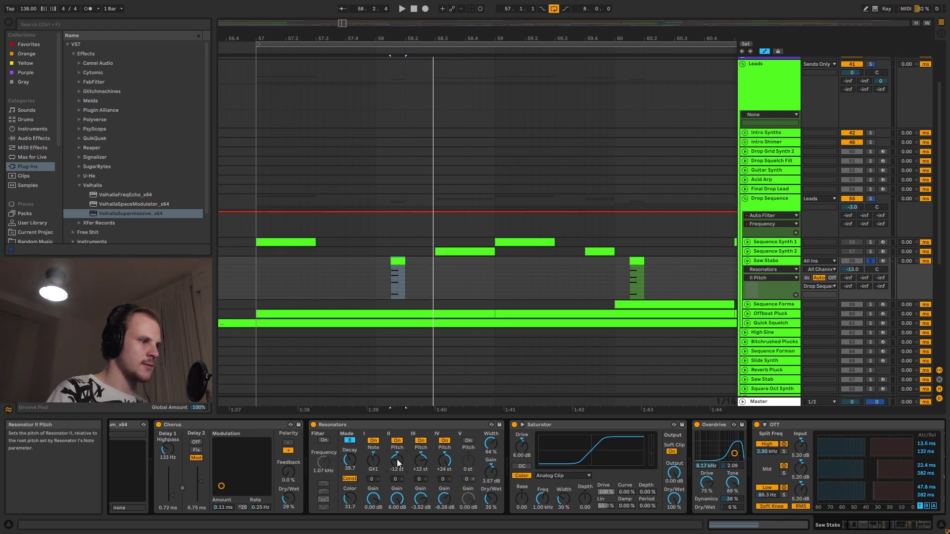
click(420, 460)
click(449, 466)
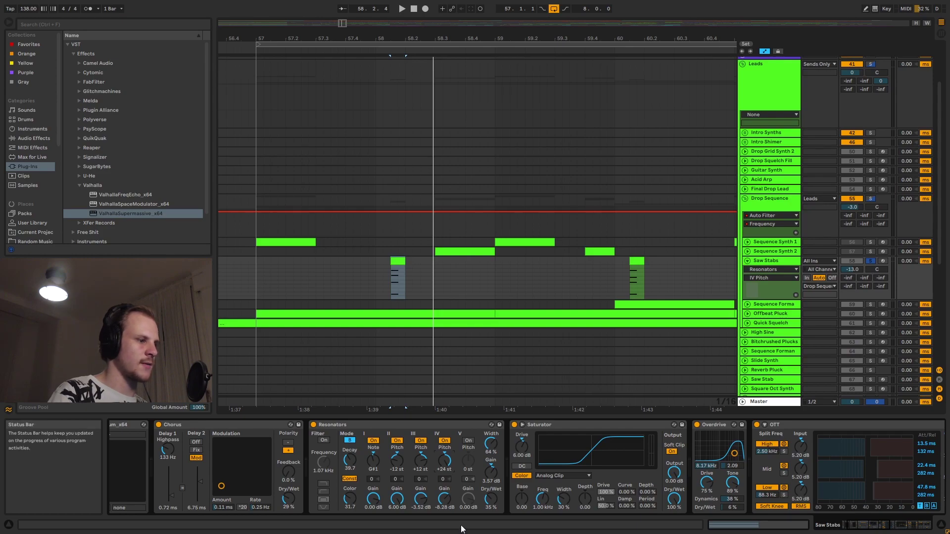
click(450, 500)
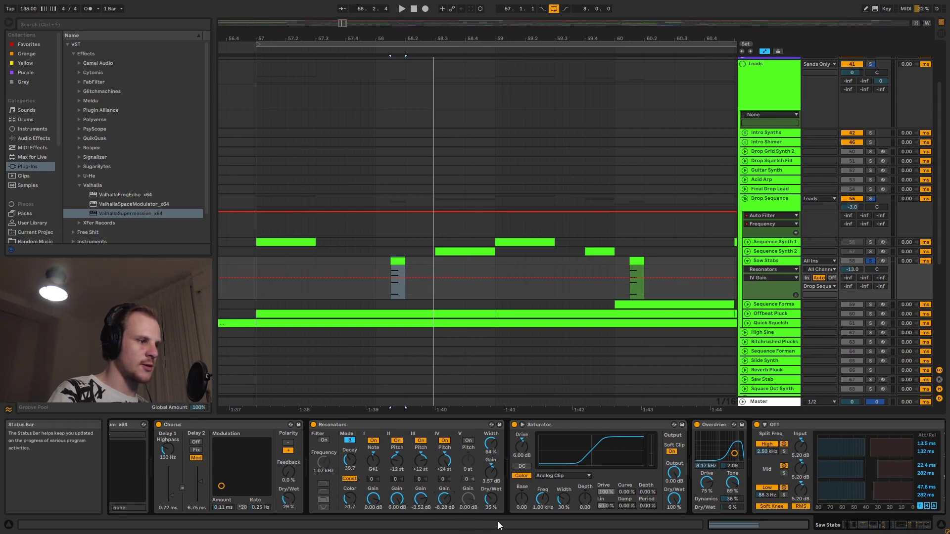
click(401, 503)
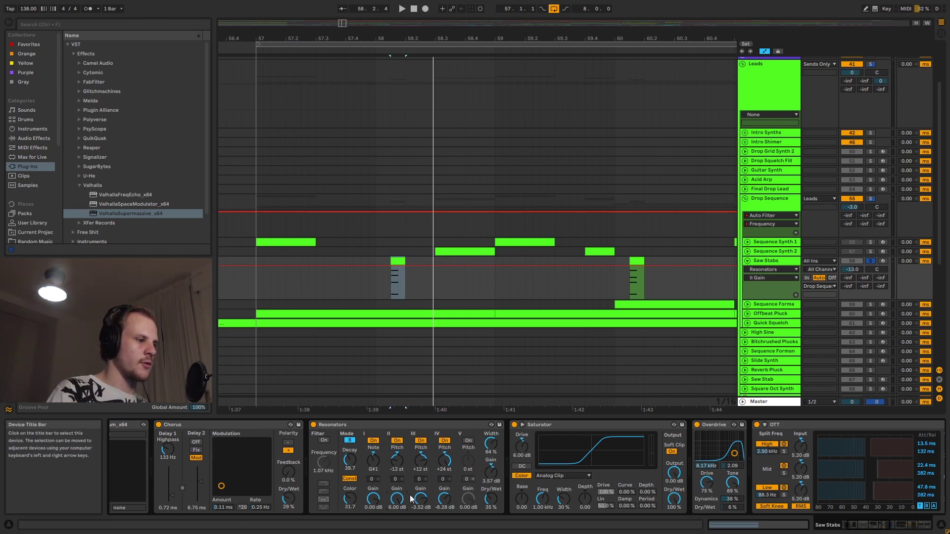
- Select the Saturator and look through the Saw Stabs device chain, onward to the Delay and back to the Serum instrument
click(556, 426)
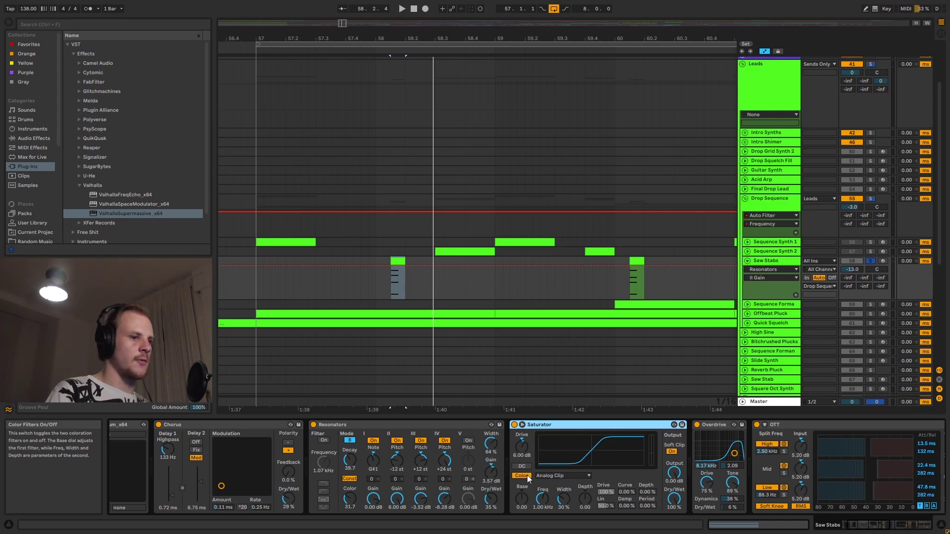
click(886, 529)
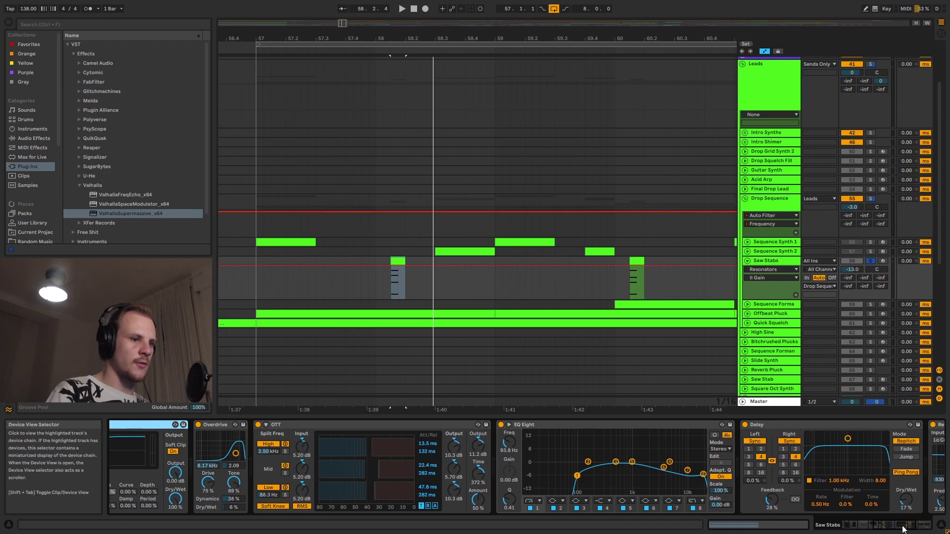
click(872, 528)
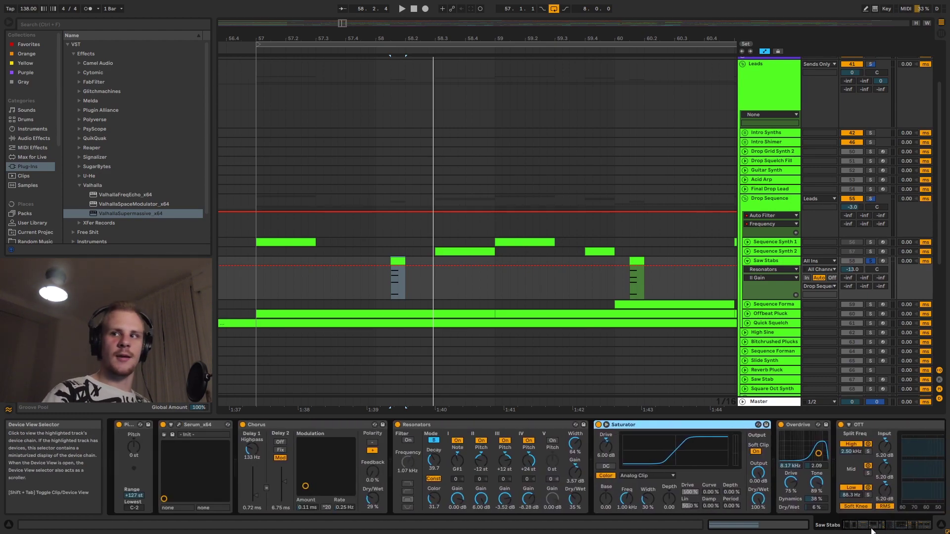